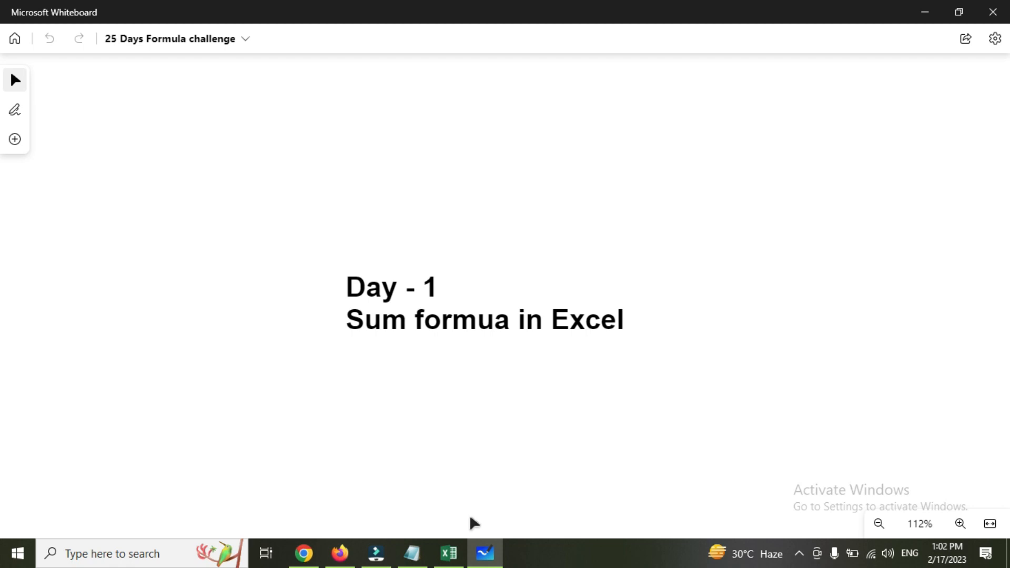
Step: Switch to the 25 Day Challenge workbook in Excel and review the Raw Data column headers from OrderDate to TotalPrice
mouse_move(450, 558)
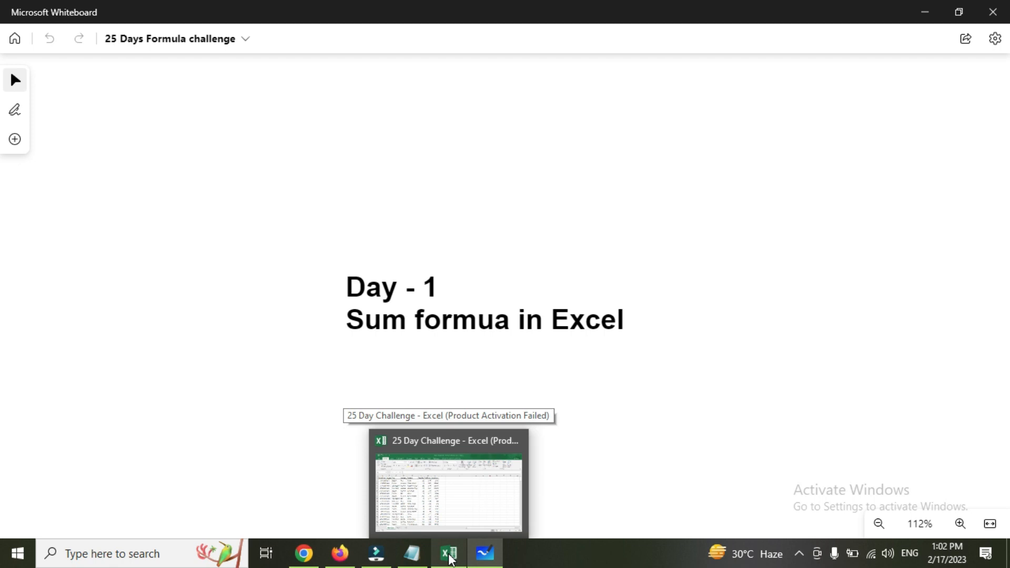
click(449, 556)
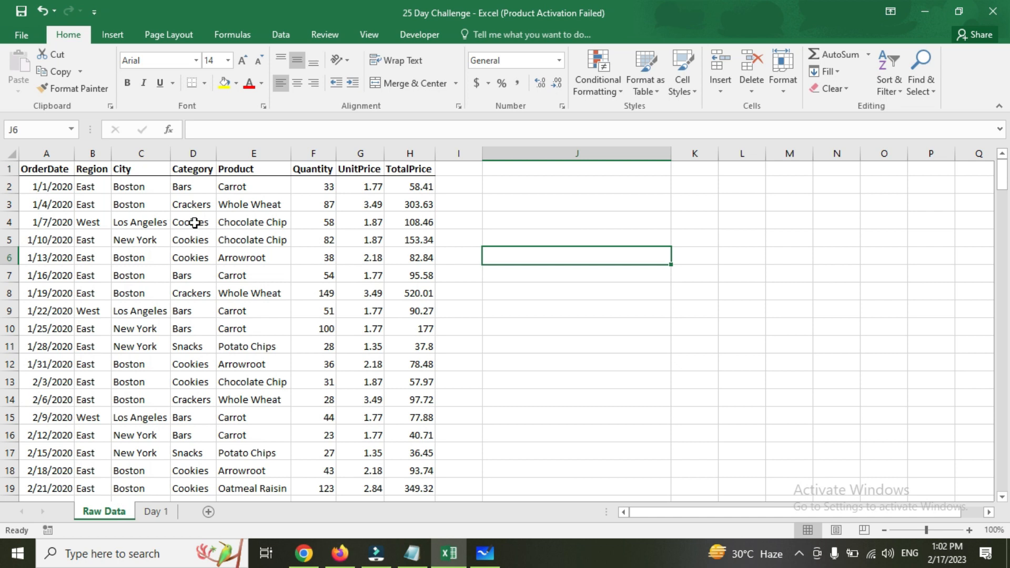
click(64, 151)
drag(64, 150, 412, 184)
click(153, 166)
click(64, 171)
click(101, 173)
click(149, 168)
click(192, 184)
click(255, 167)
click(327, 169)
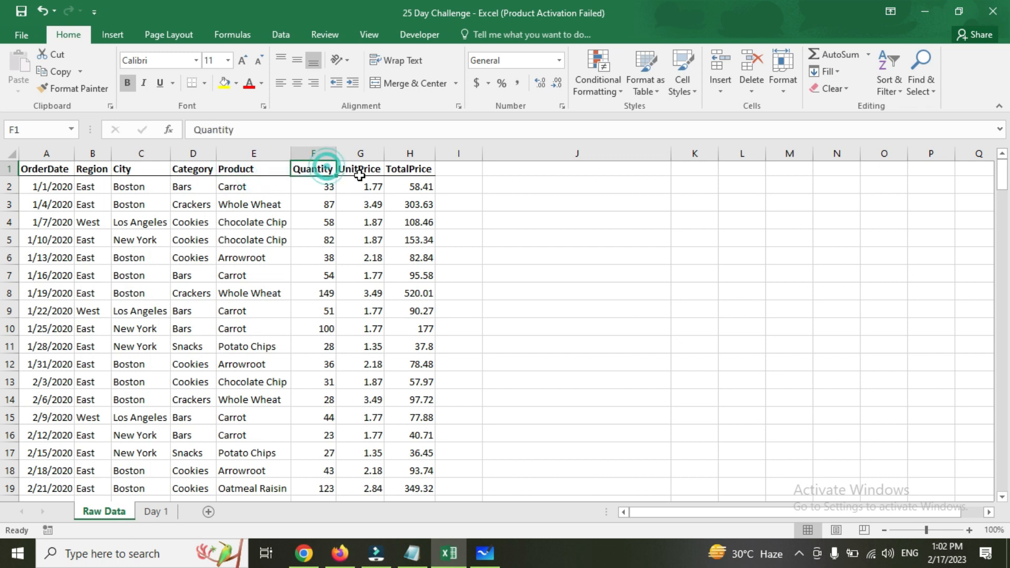
click(360, 170)
click(406, 170)
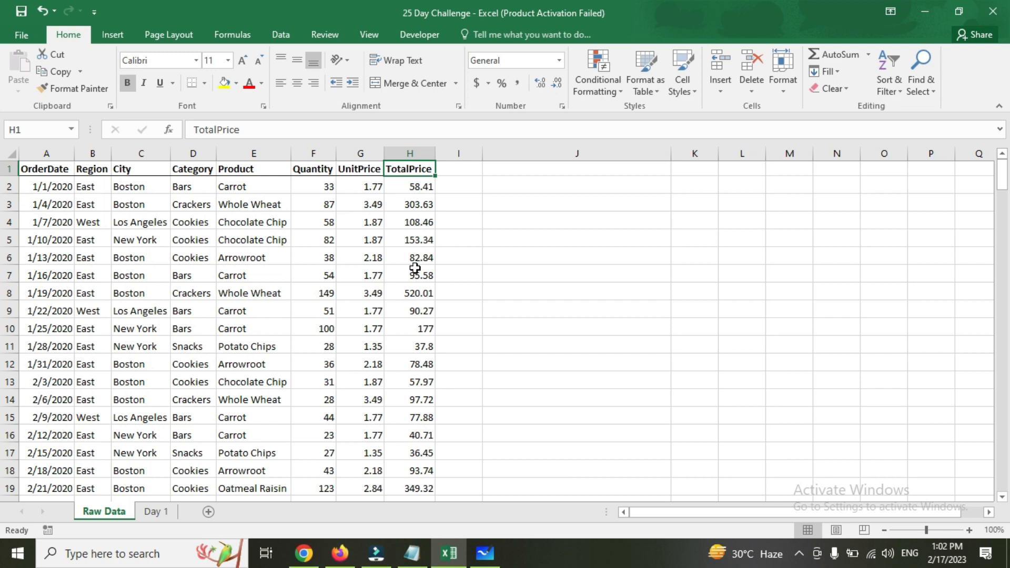
Step: On the Day 1 sheet, merge and center C1:F1 and enter the bold heading "Sum Formula"
click(154, 510)
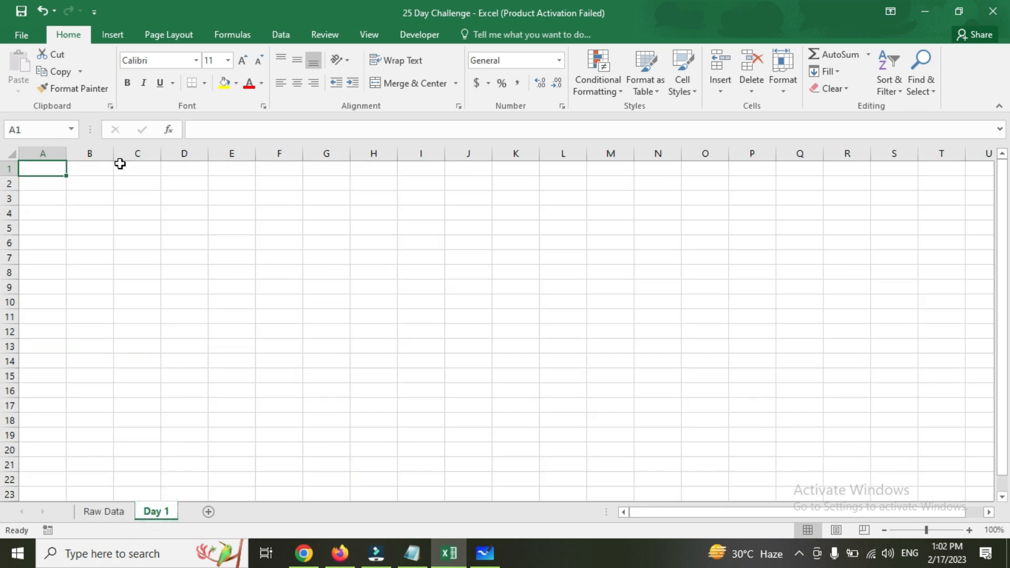
drag(138, 168, 297, 168)
click(413, 87)
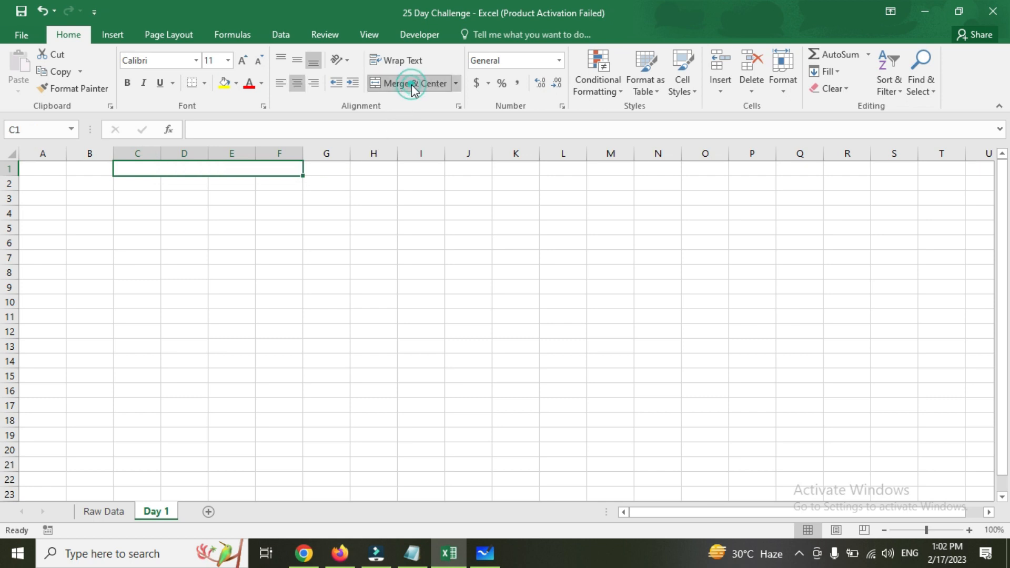
text(5)
key(BackSpace)
text(Sum Fom)
key(BackSpace)
text(rmula)
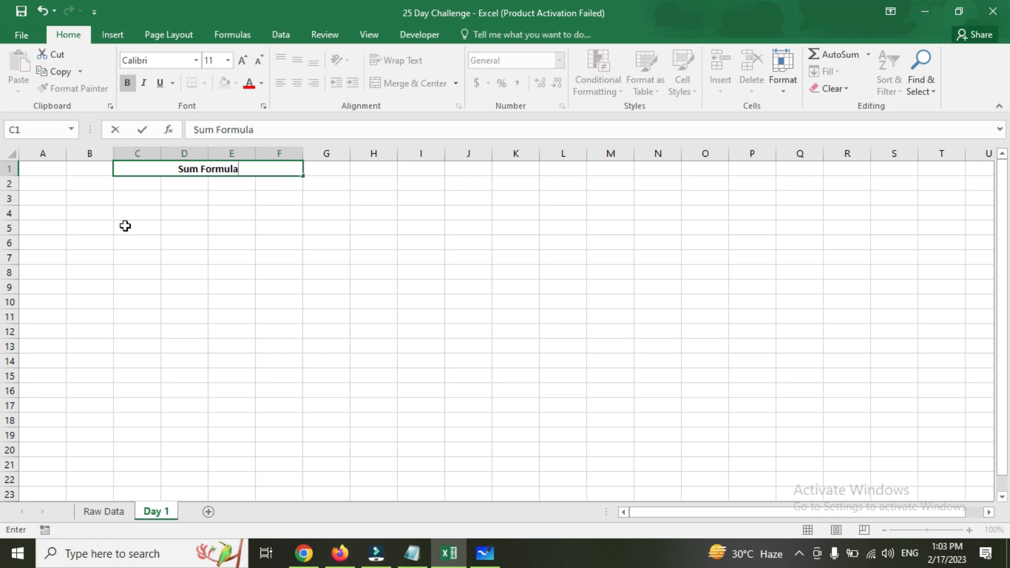
click(125, 226)
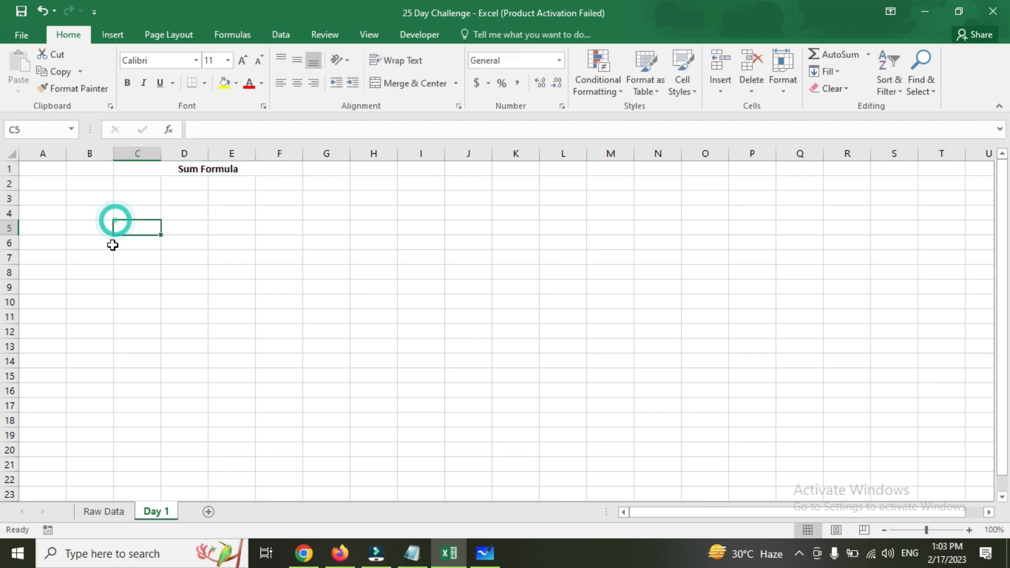
Step: Copy the entire table from the Raw Data sheet and paste it into the Day 1 sheet starting at A2
click(123, 514)
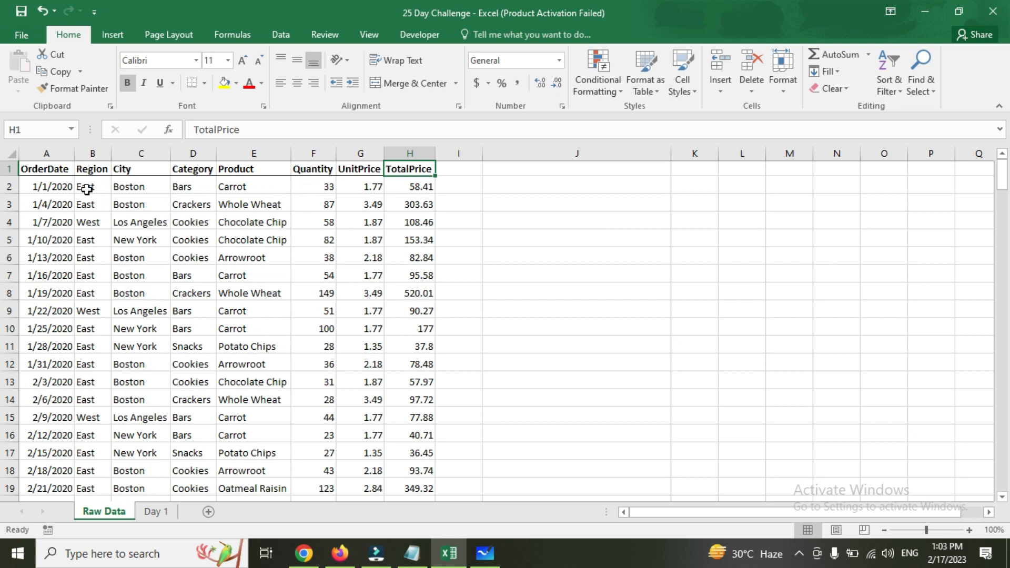
click(42, 168)
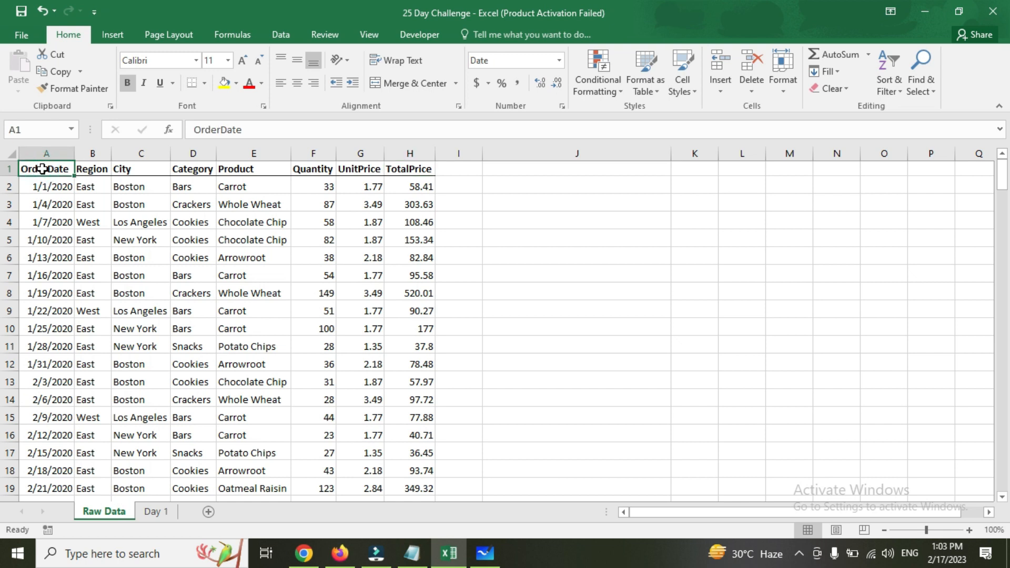
key(ctrl+shift+Right)
key(ctrl+shift+Down)
key(ctrl+c)
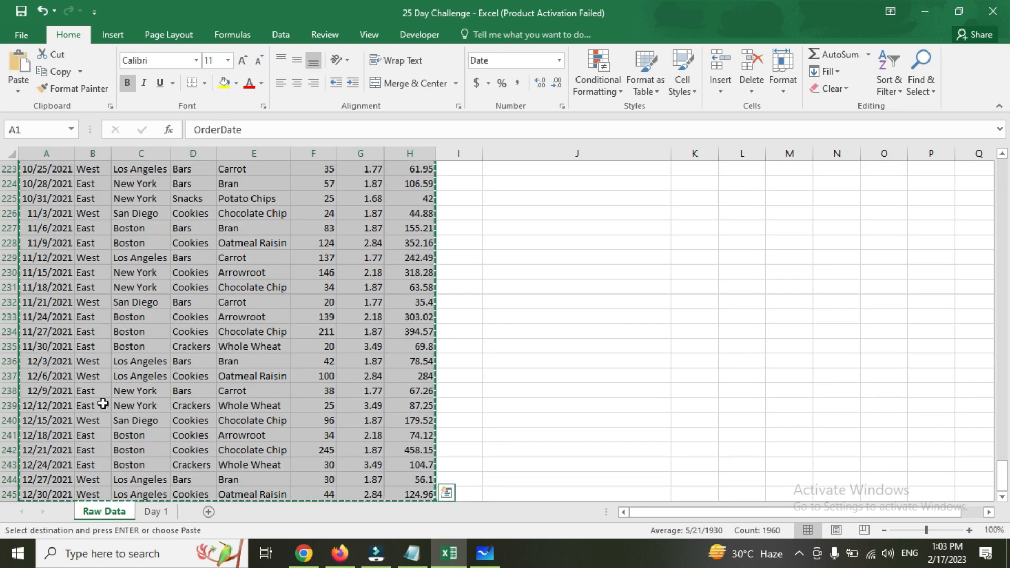
click(151, 512)
click(45, 185)
key(ctrl+v)
Step: AutoFit the column widths of the pasted table on the Day 1 sheet
key(alt)
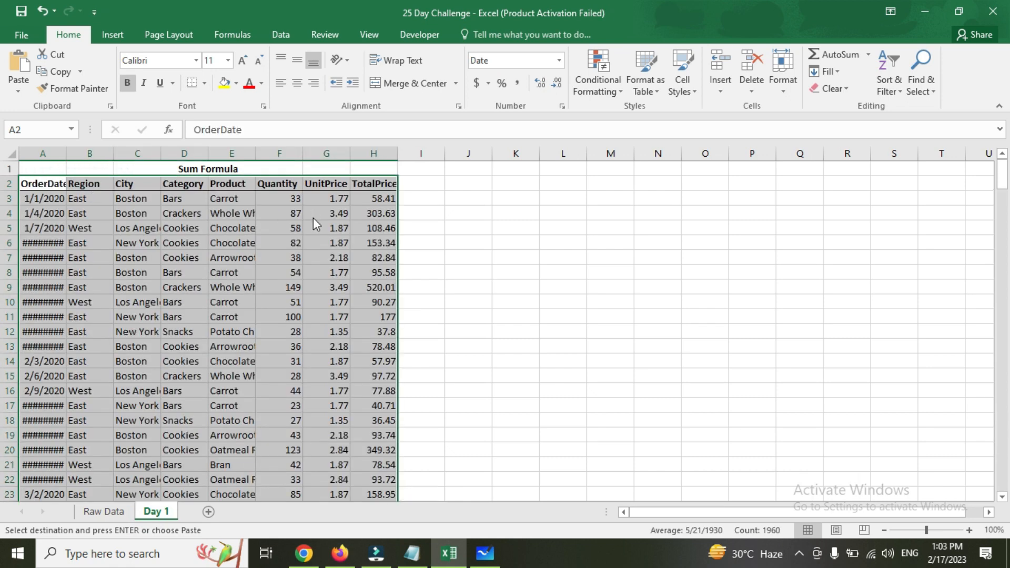
key(h)
key(o)
key(i)
click(371, 228)
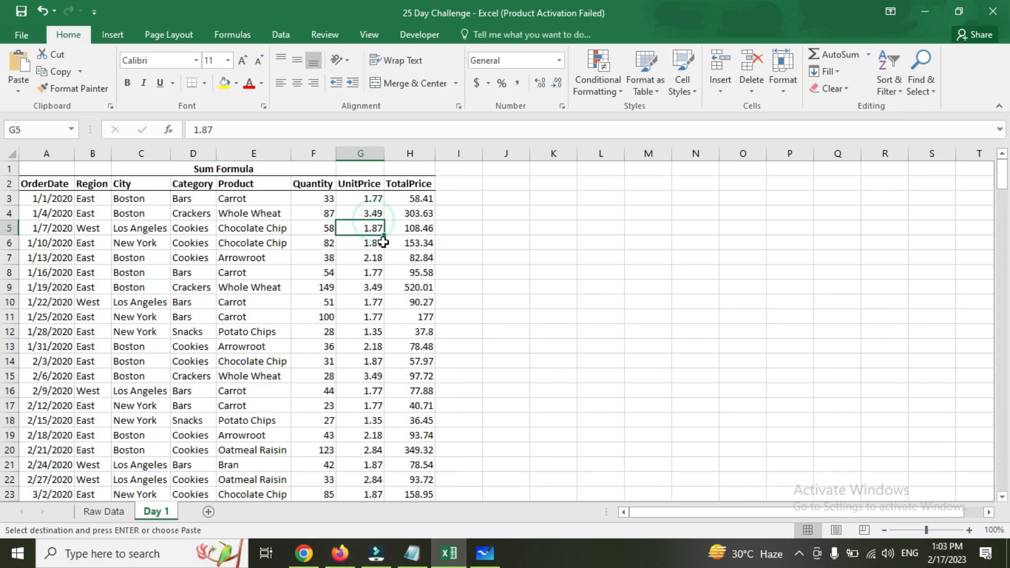
Step: Total the Quantity column in F247, directly below the data, with =SUM(F3:F246)
key(Left)
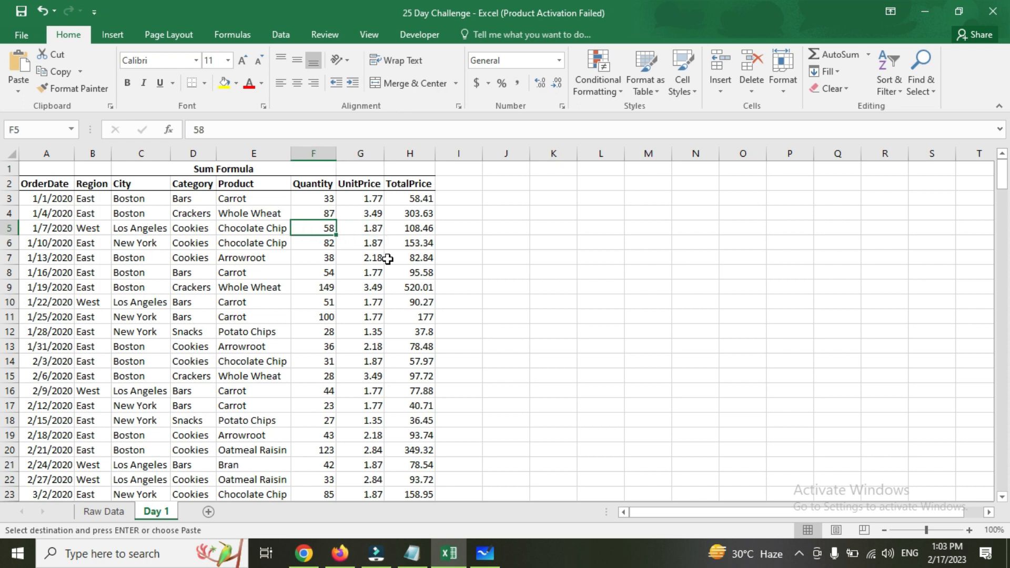
key(ctrl+Down)
key(Down)
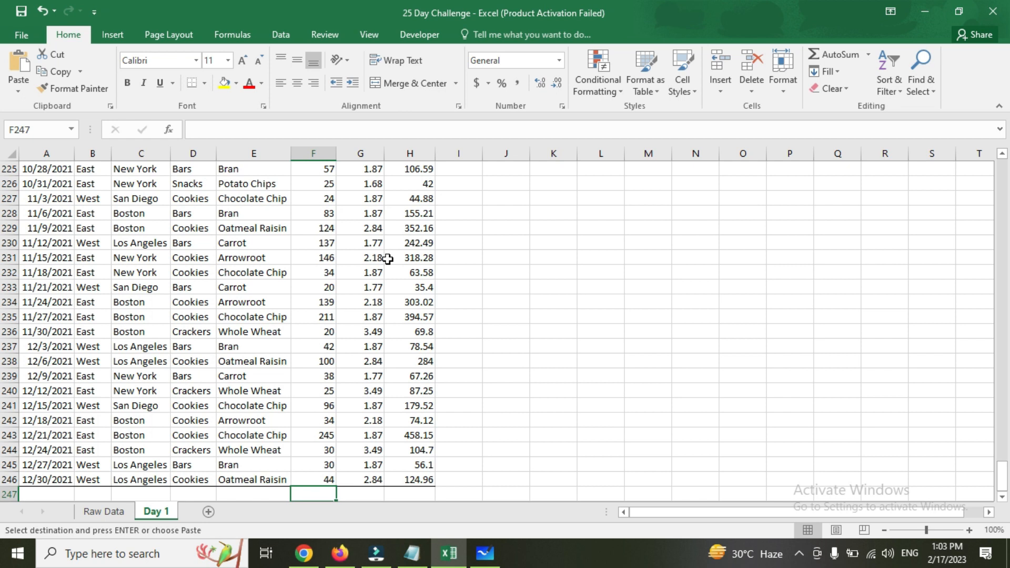
text(=sum)
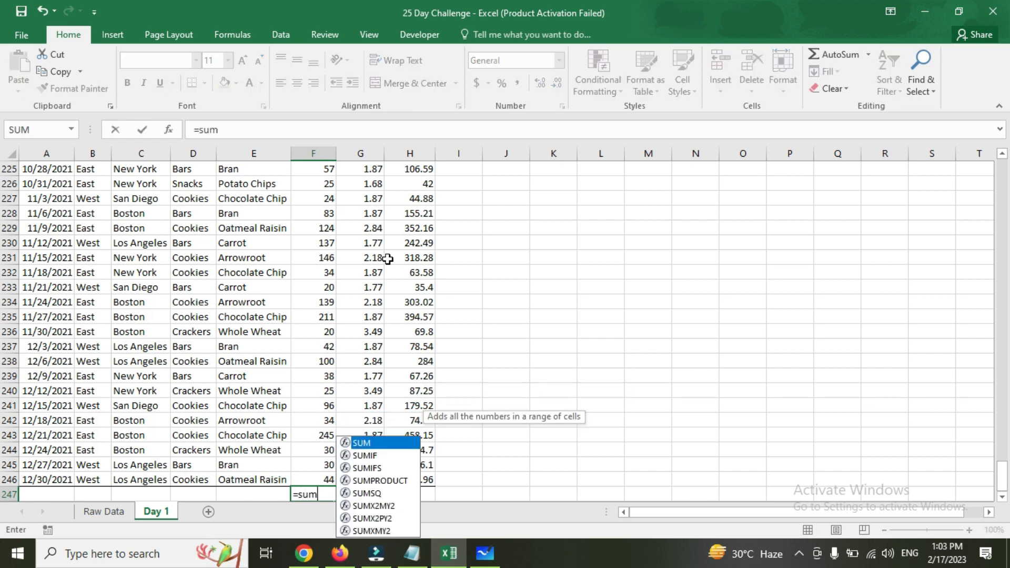
key(Tab)
key(Up)
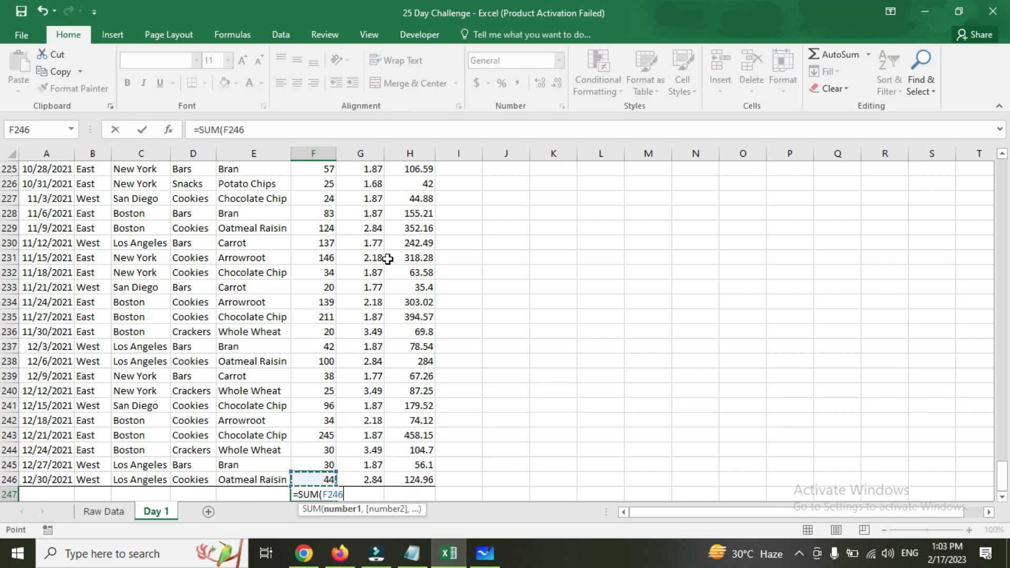
key(shift+Up)
key(shift+Up)
key(shift+Up)
key(shift+Up)
key(shift+Up)
key(shift+Up)
key(shift+Up)
key(shift+Up)
key(shift+Up)
key(shift+Up)
key(shift+Up)
key(shift+Up)
key(shift+Up)
key(shift+Up)
key(shift+Up)
key(shift+Up)
key(shift+Up)
key(shift+Up)
key(shift+Up)
key(shift+Up)
key(shift+Up)
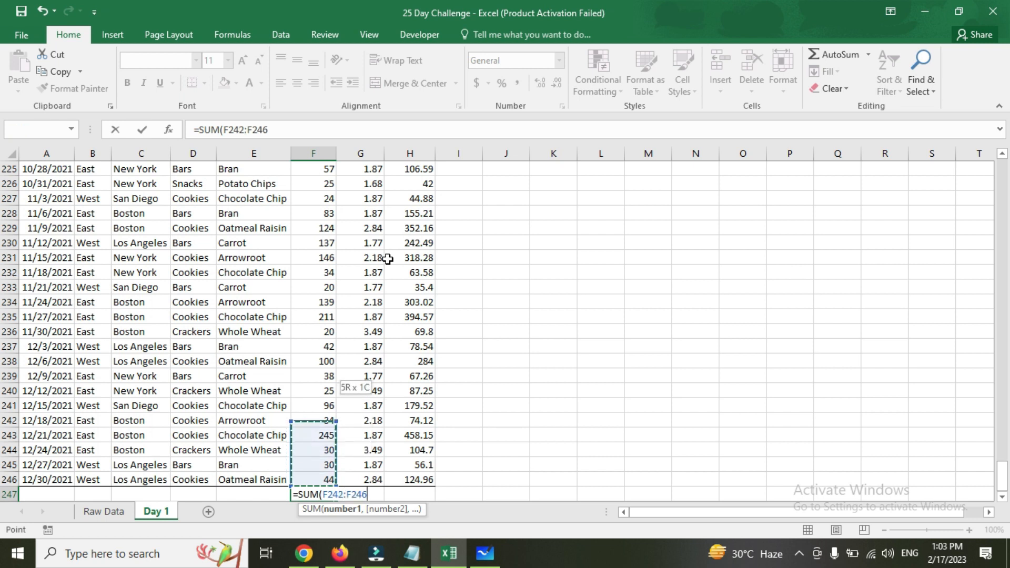
key(shift+Up)
key(shift+Up)
key(shift+Up)
key(shift+Up)
key(shift+Up)
key(shift+Up)
key(shift+Up)
key(shift+Up)
key(shift+Up)
key(shift+Up)
key(shift+Up)
key(shift+Up)
key(shift+Up)
key(shift+Up)
key(shift+Up)
key(shift+Up)
key(shift+Up)
key(shift+Up)
key(shift+Up)
key(shift+Up)
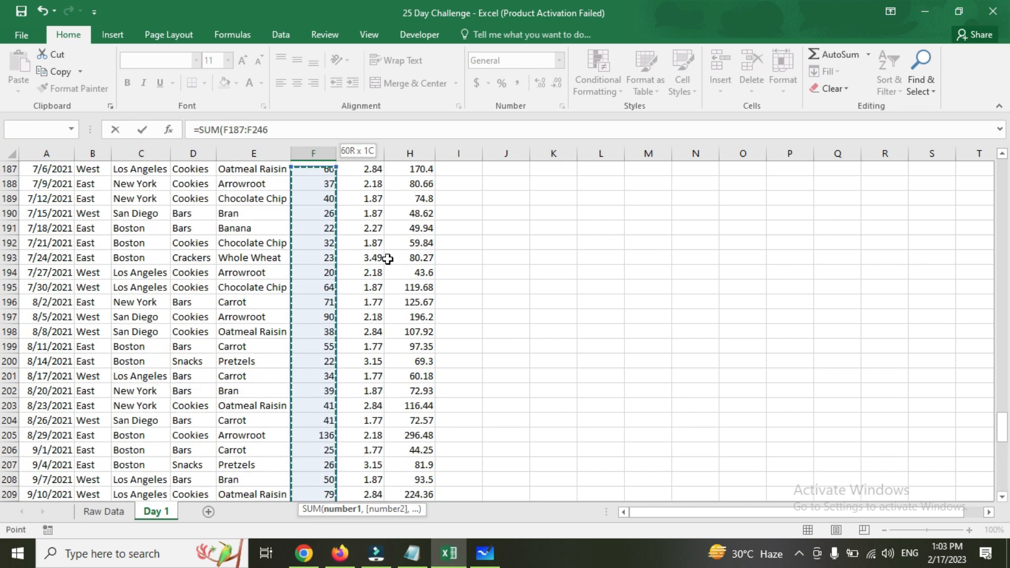
key(shift+Up)
key(shift+Up)
key(shift+Up)
key(shift+Up)
key(shift+Up)
key(shift+Up)
key(shift+Up)
key(shift+Up)
key(shift+Up)
key(shift+Up)
key(shift+Up)
key(shift+Up)
key(shift+Up)
key(shift+Up)
key(shift+Up)
key(shift+Up)
key(shift+Up)
key(shift+Up)
key(shift+Up)
key(shift+Up)
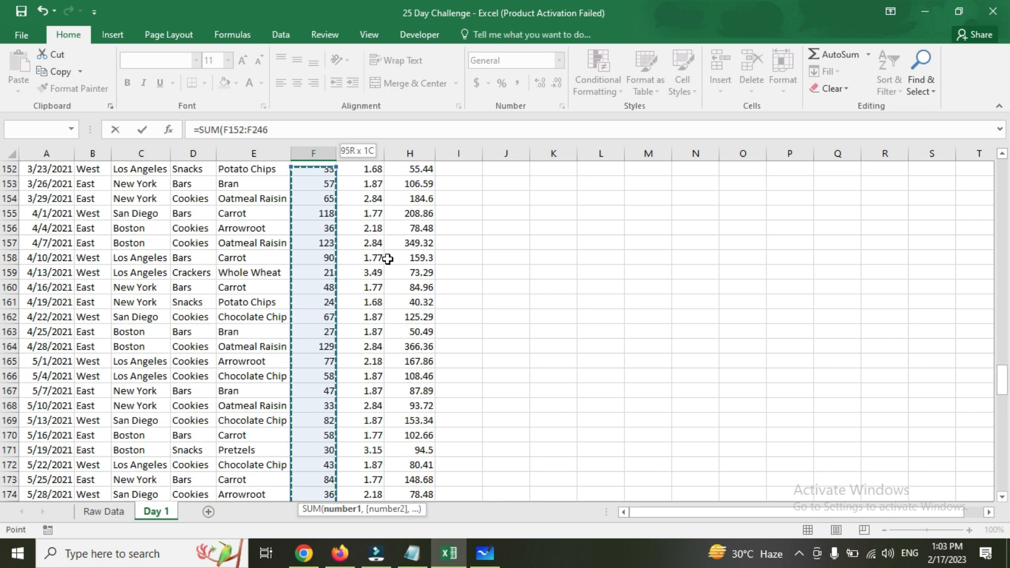
key(ctrl+shift+Up)
key(shift+Down)
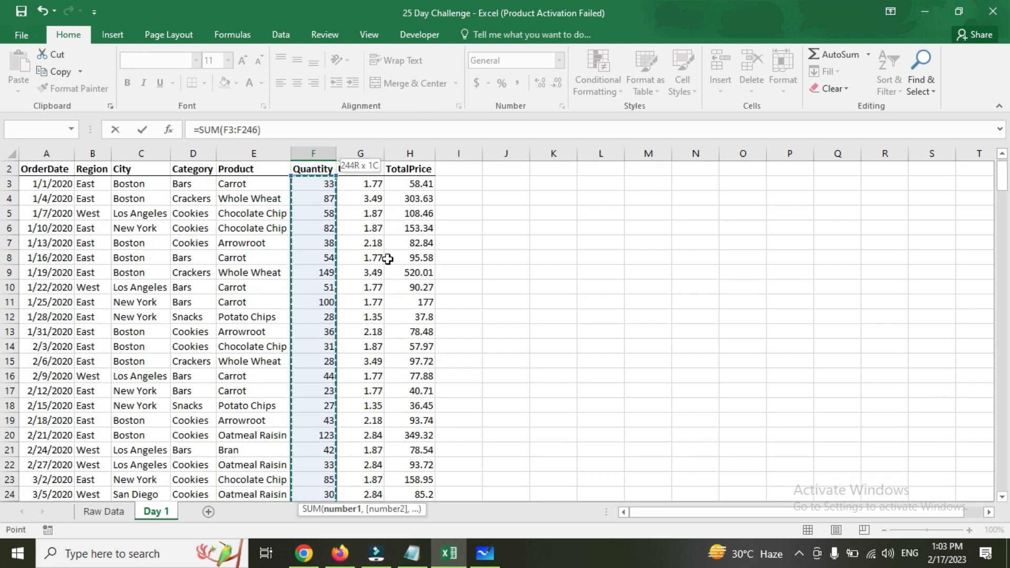
key(Return)
key(Up)
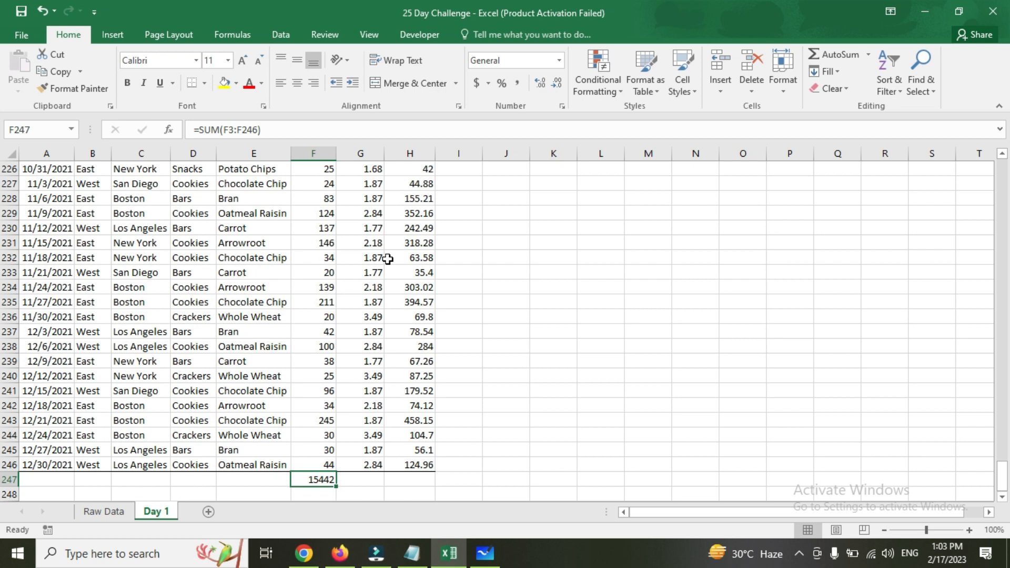
Step: Try to total the UnitPrice column in G247 with +G3:G246 without a function, and clear the cell
key(Right)
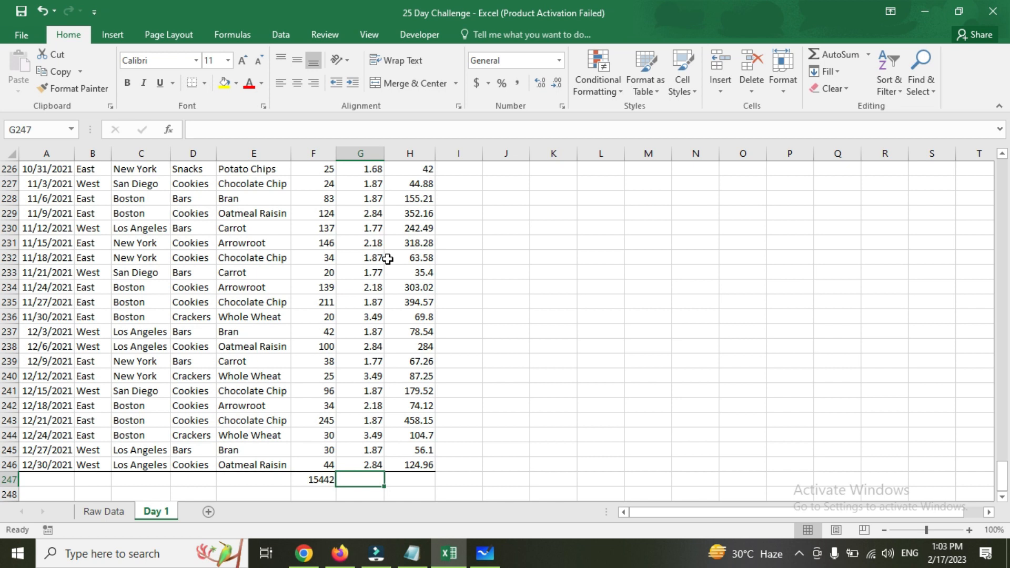
text(+)
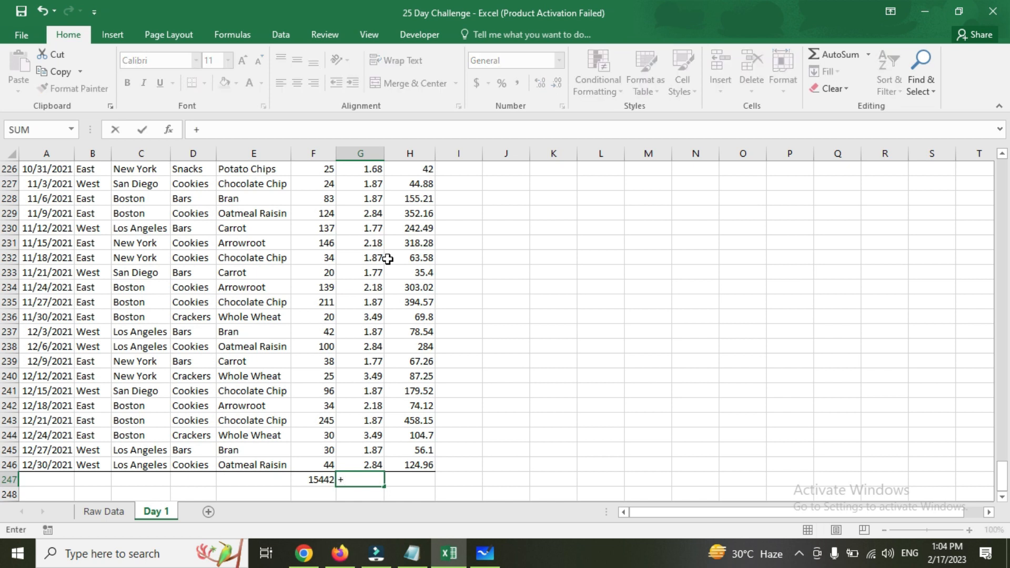
key(Up)
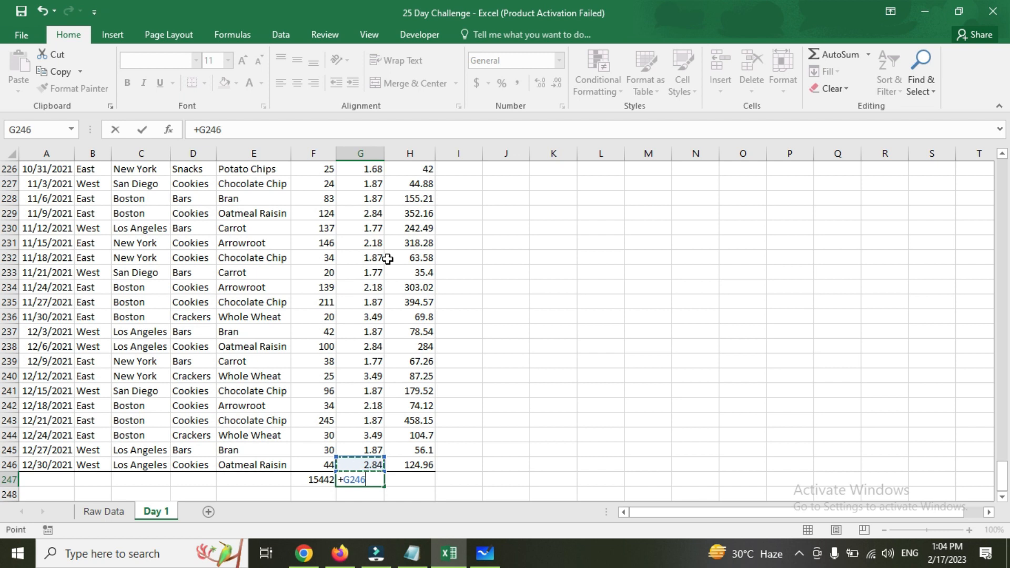
key(ctrl+shift+Up)
key(shift+Down)
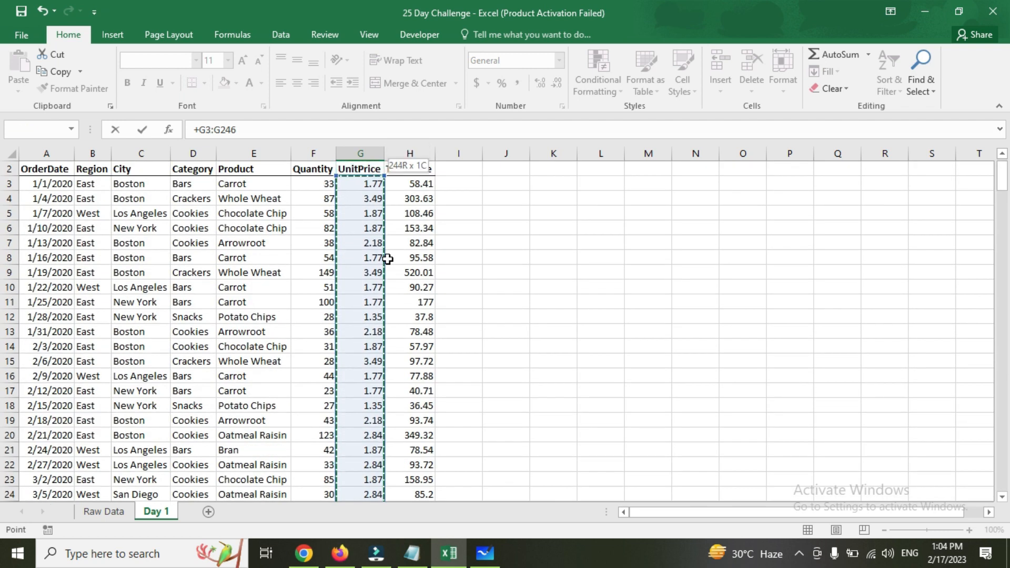
key(Return)
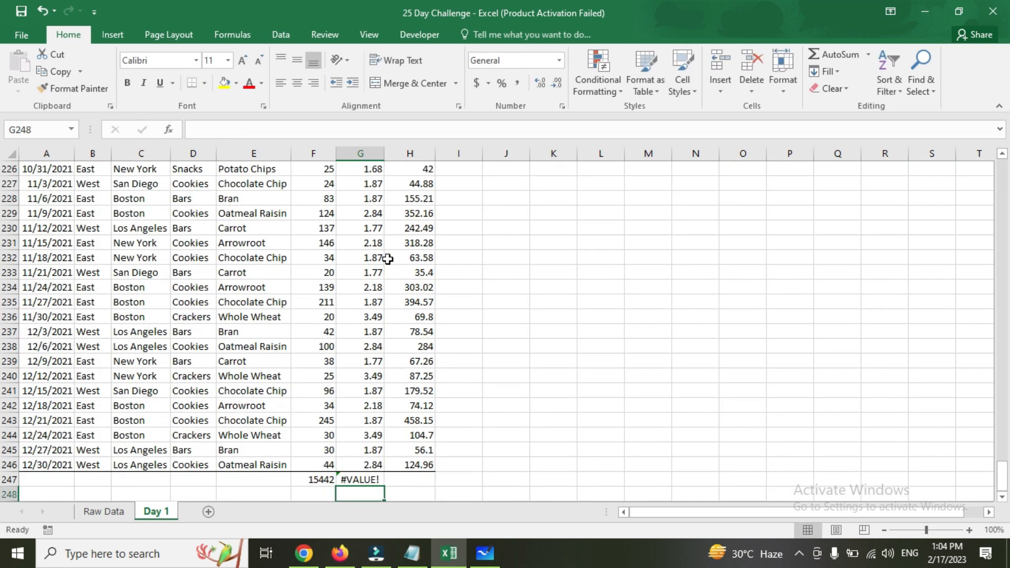
key(Up)
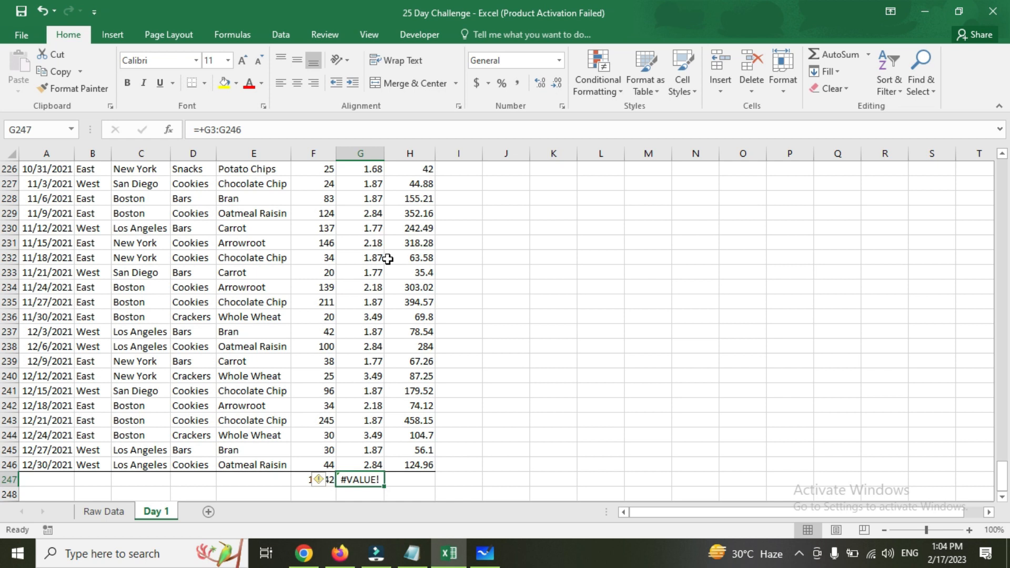
key(Delete)
Step: Total the UnitPrice column in G247 with +SUM(G3:G246) and fill the formula across to H247 for TotalPrice
text(+)
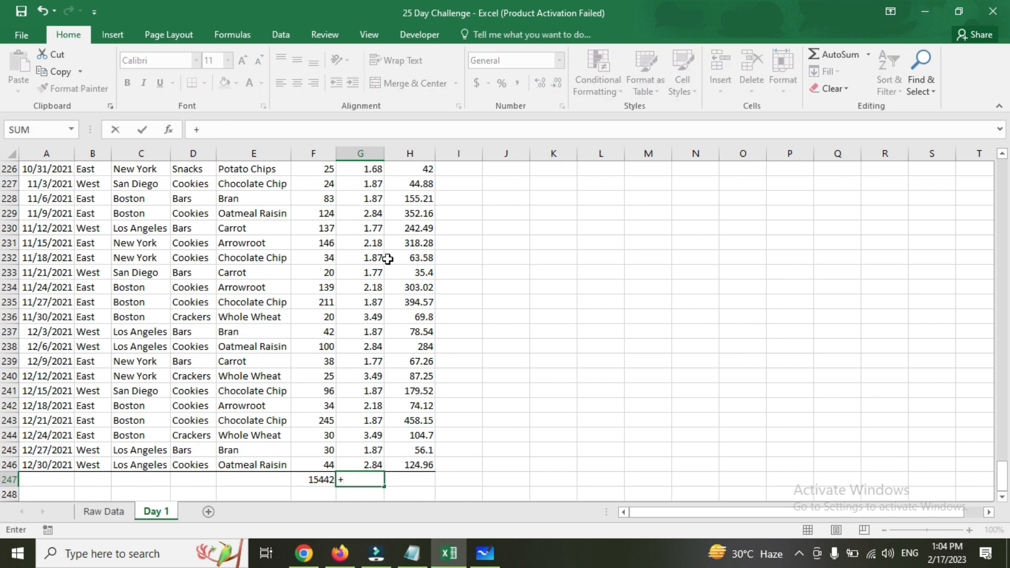
text(sum)
key(Tab)
key(Up)
key(ctrl+shift+Up)
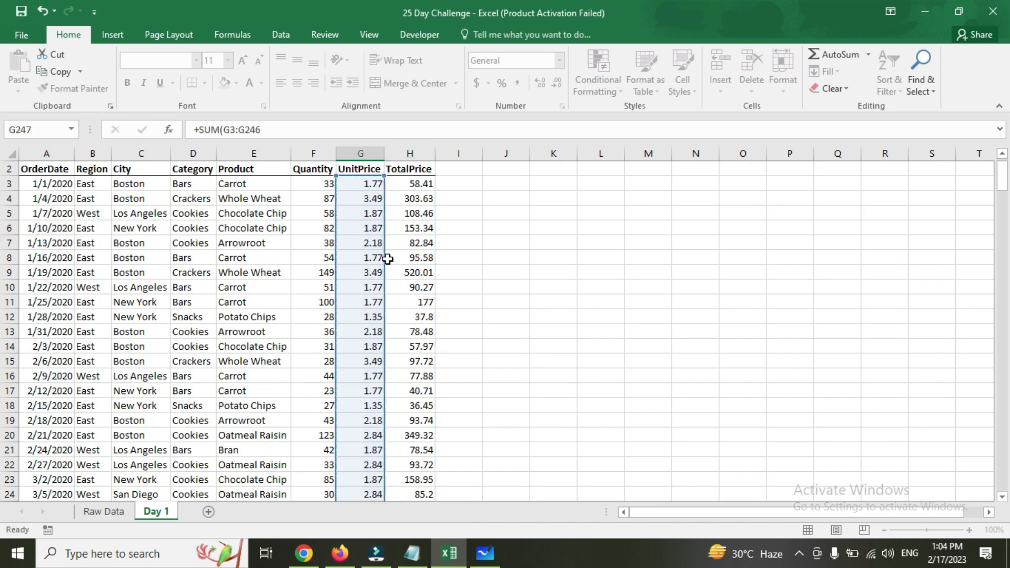
key(Return)
key(Up)
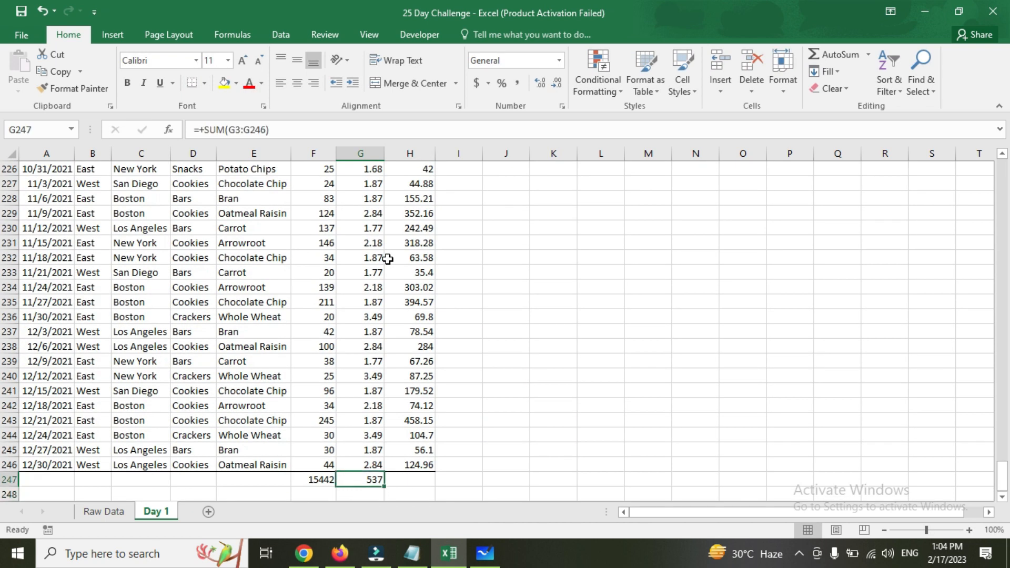
key(Right)
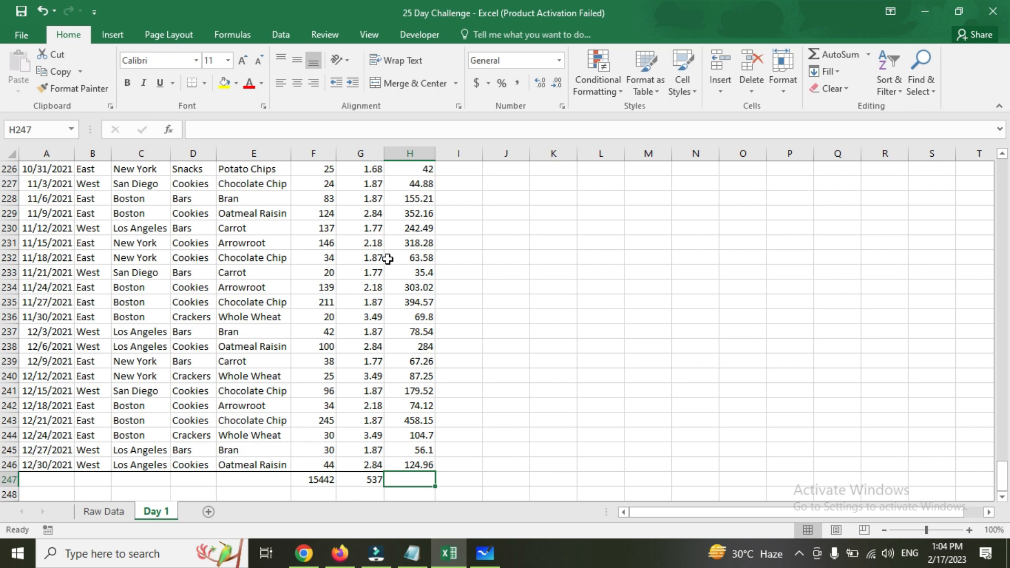
key(ctrl+r)
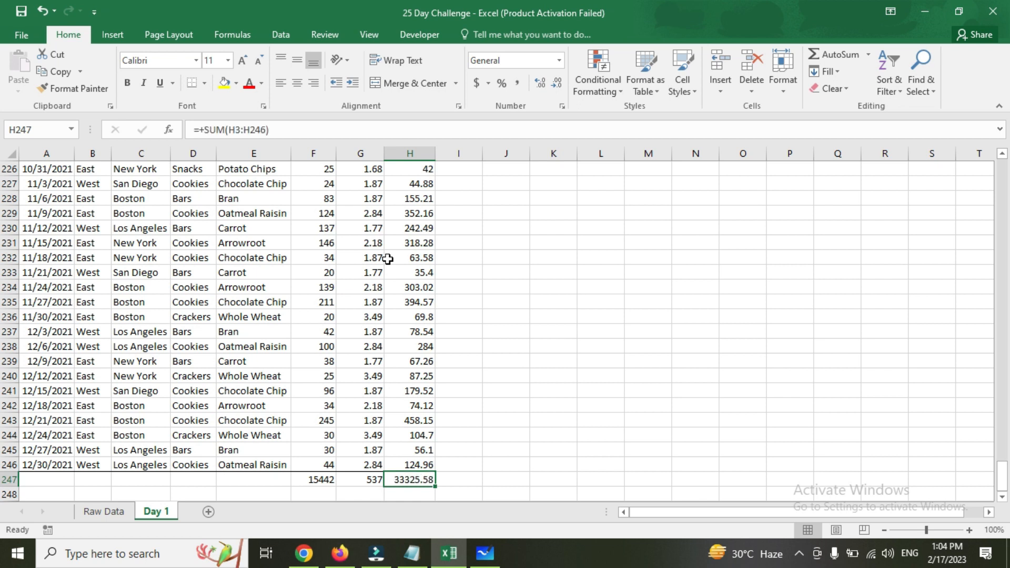